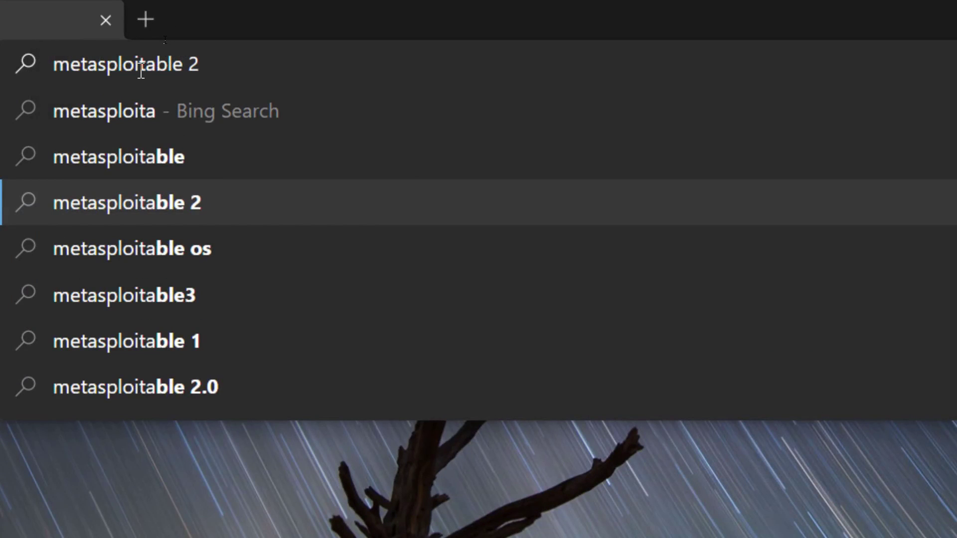
Run the 'metasploitable 2' web search and open Rapid7's Metasploitable 2 guide
key("Return")
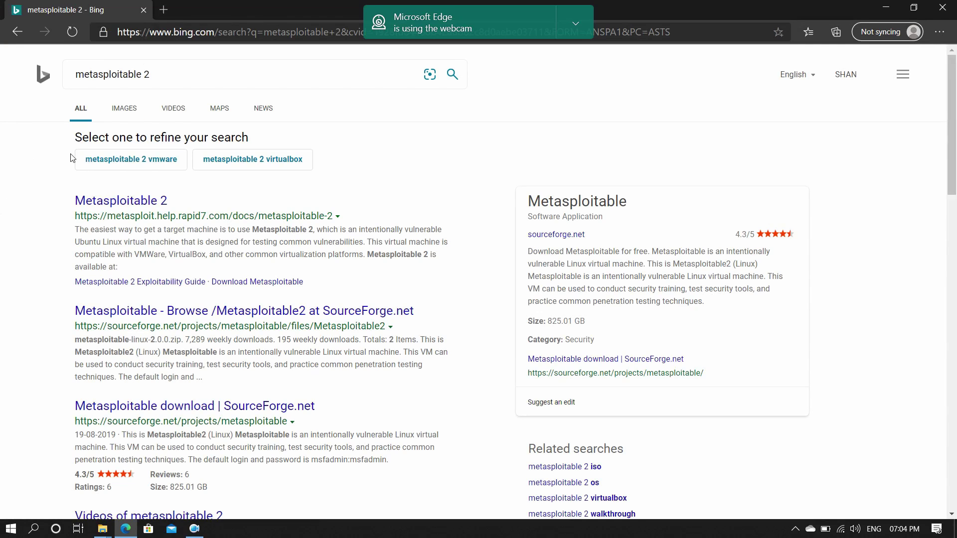
left_click(110, 201)
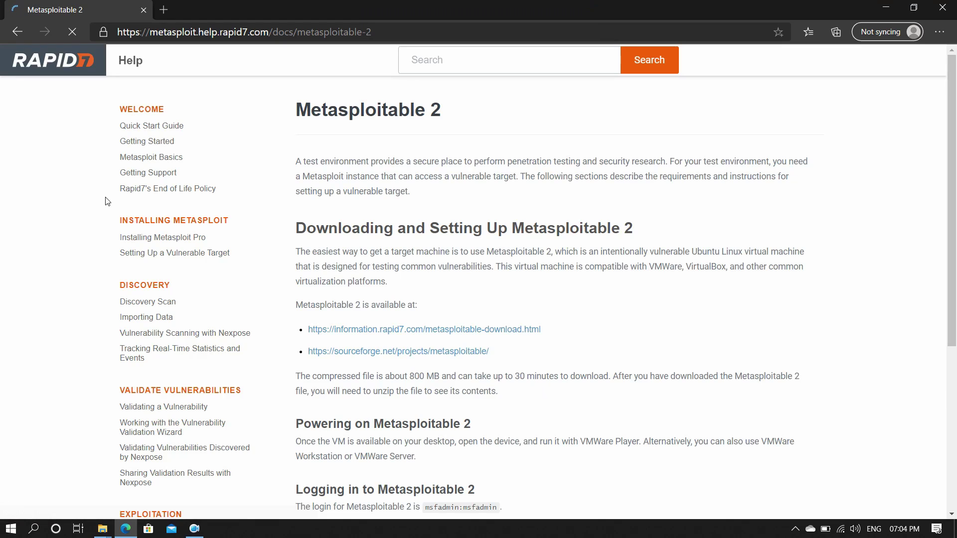
scroll(476, 223, "down", 2)
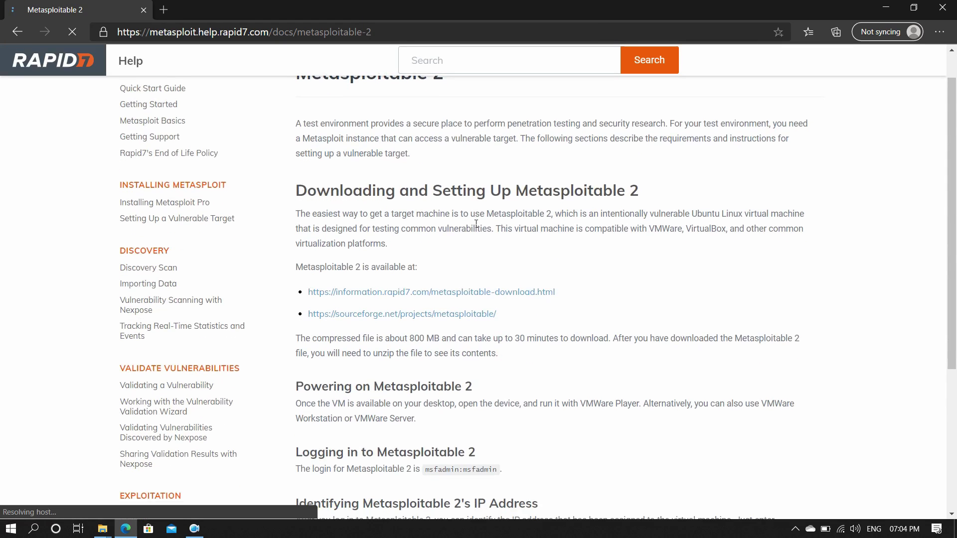
scroll(471, 229, "down", 2)
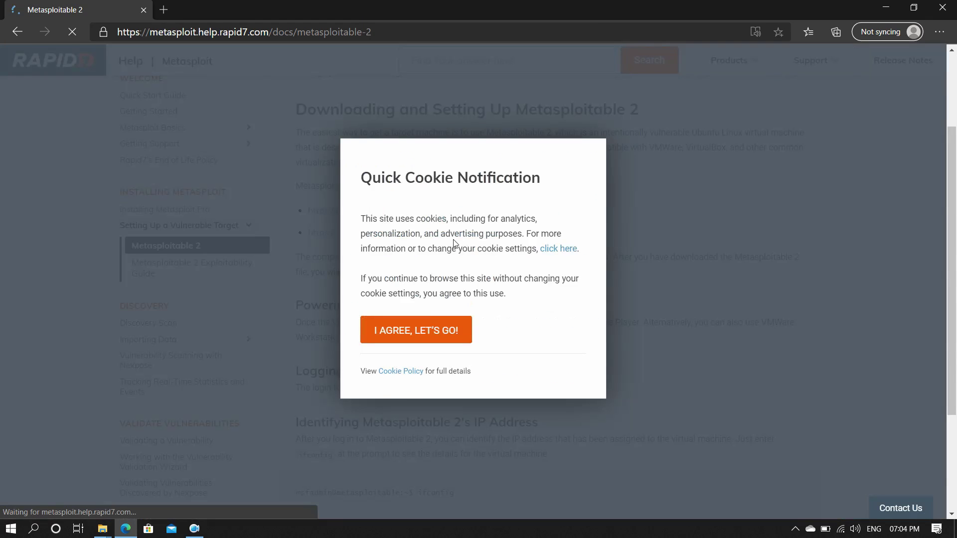
Accept the cookie notice and follow the guide's SourceForge download link
left_click(435, 343)
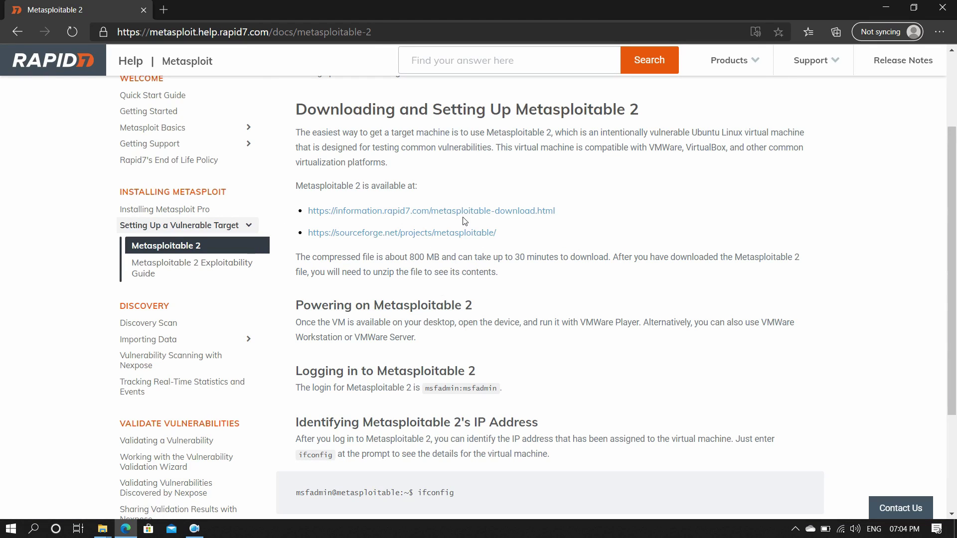
scroll(484, 305, "down", 3)
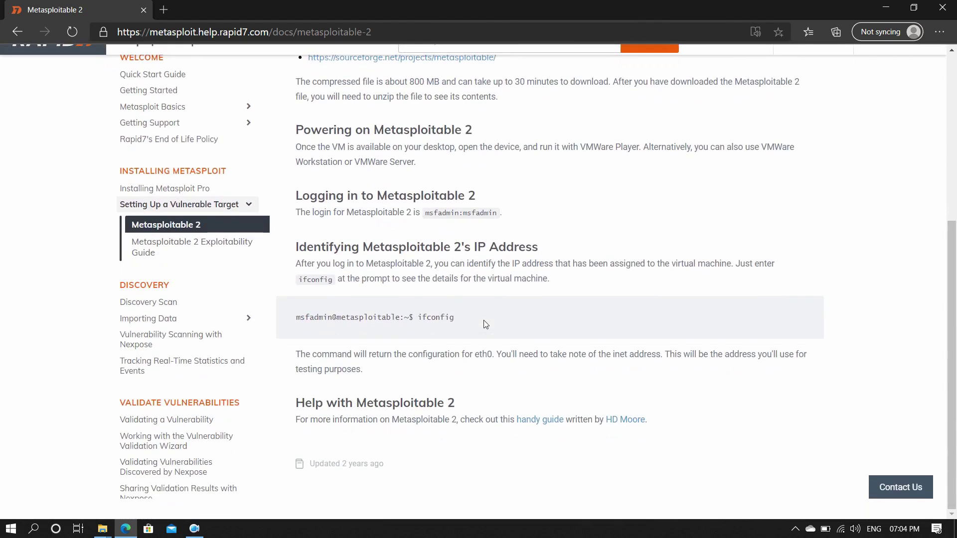
scroll(485, 324, "up", 3)
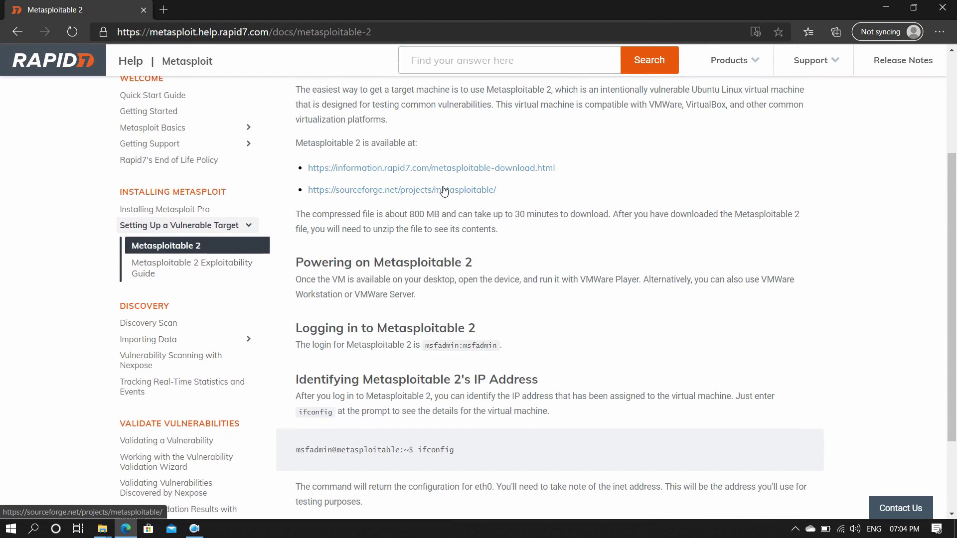
left_click(443, 191)
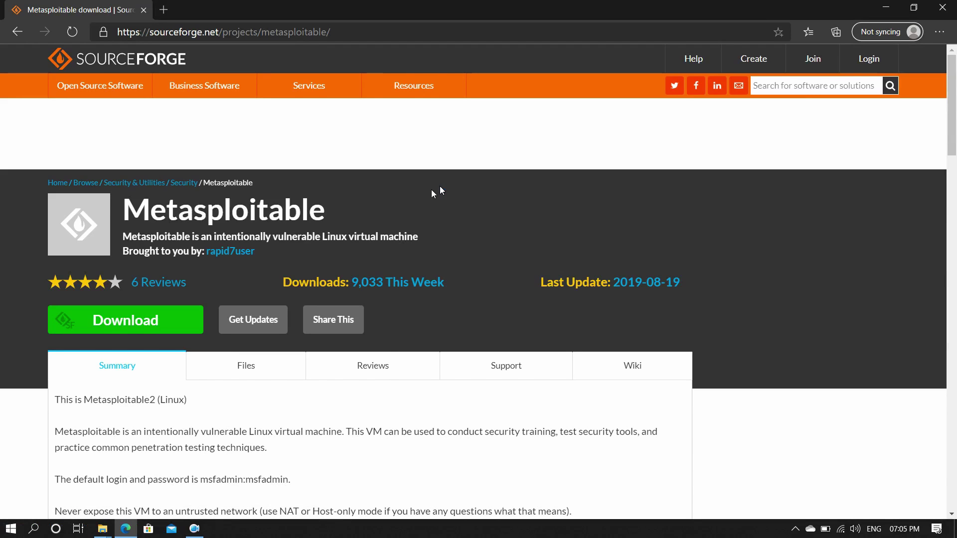
Download metasploitable-linux-2.0.0.zip from the SourceForge Metasploitable page and open it
scroll(195, 384, "down", 2)
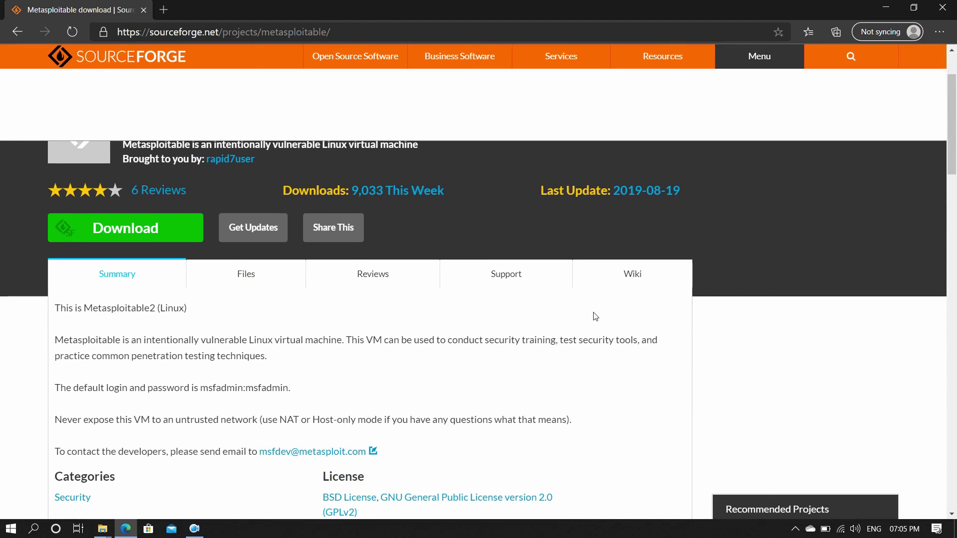
scroll(354, 387, "down", 2)
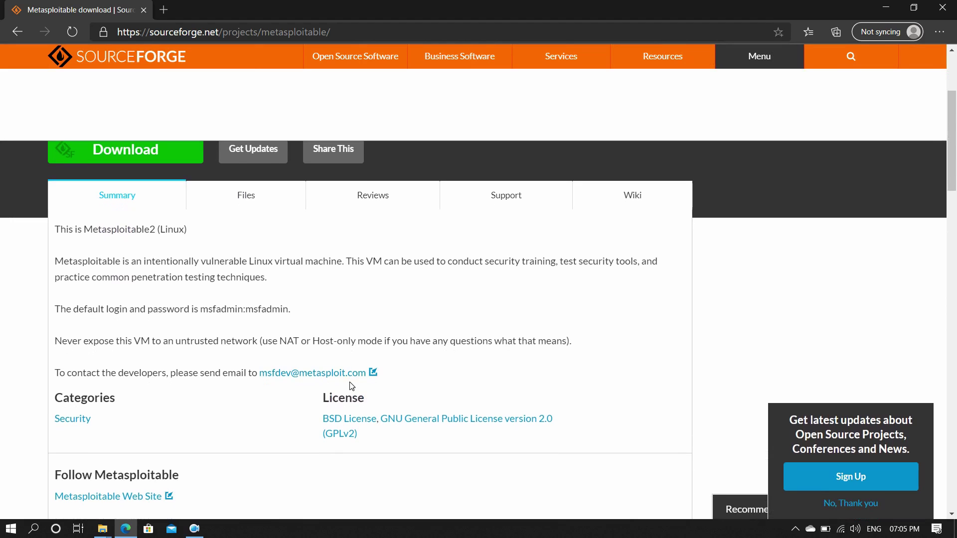
scroll(222, 430, "up", 2)
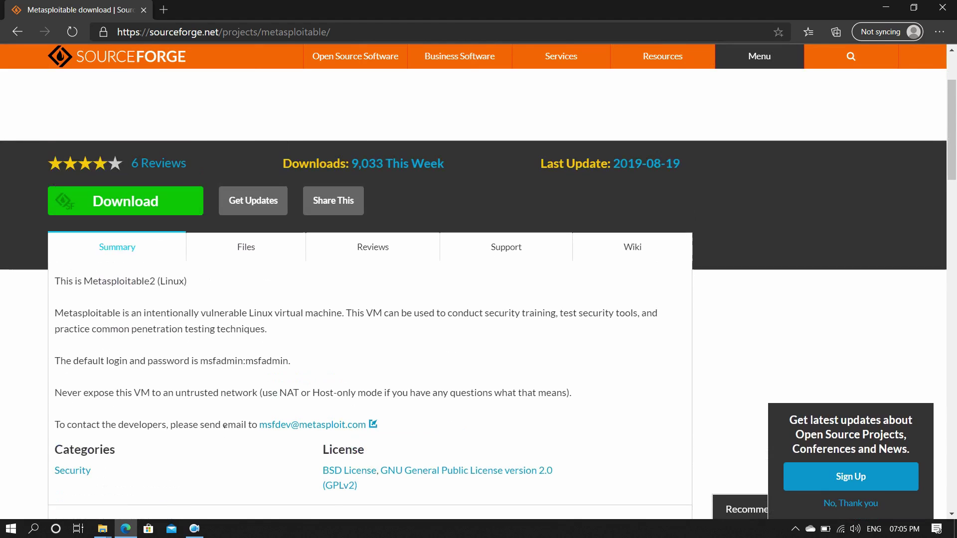
left_click(156, 225)
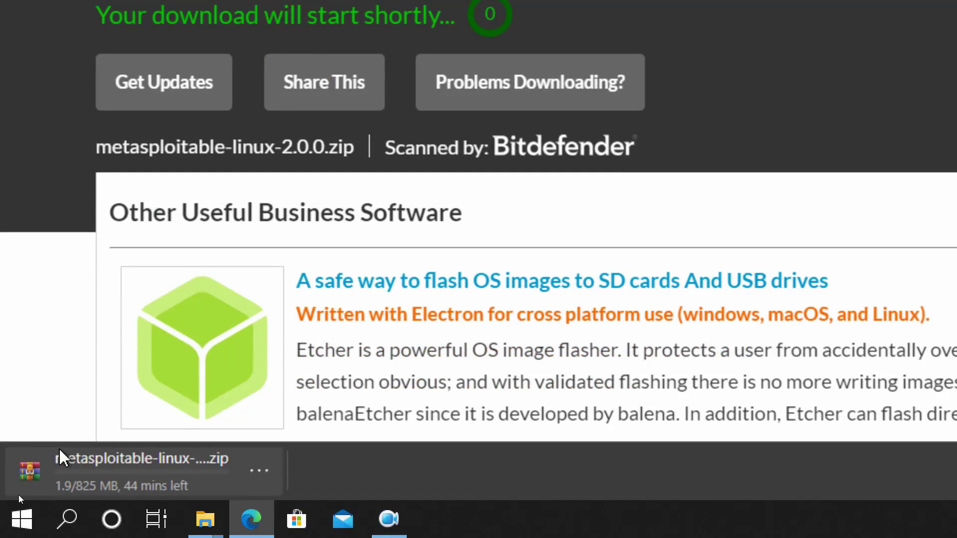
left_click(55, 476)
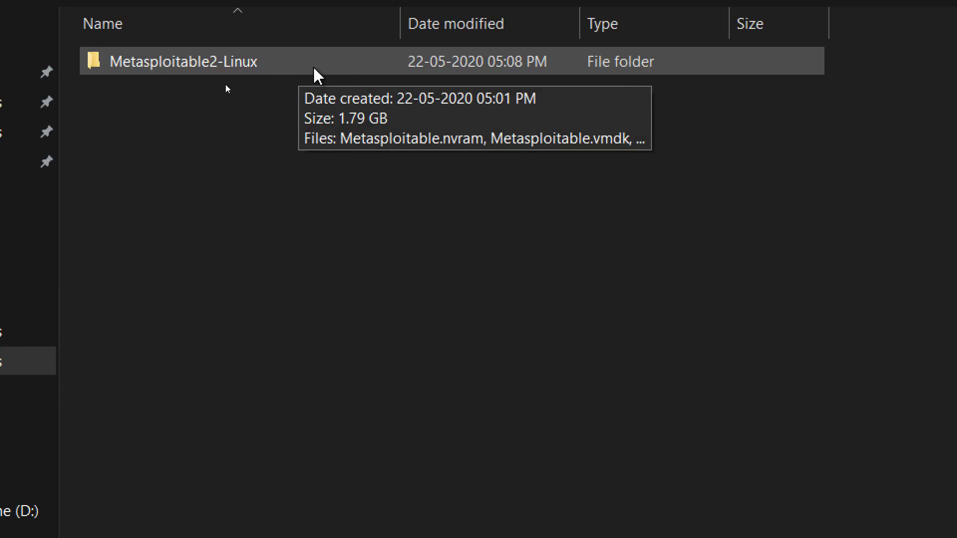
Open the Metasploitable2-Linux folder, check Metasploitable.vmx's properties, then launch it in VMware Player
double_click(322, 70)
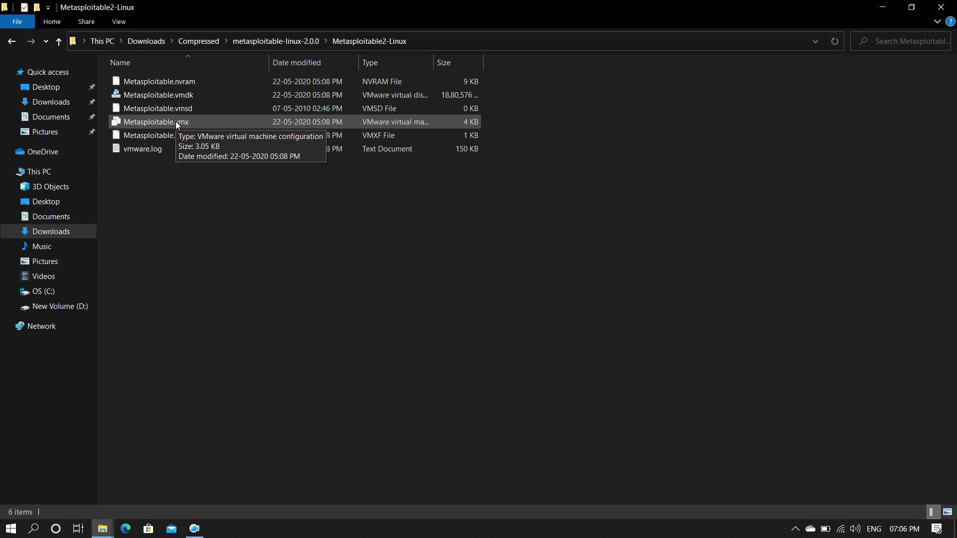
right_click(176, 122)
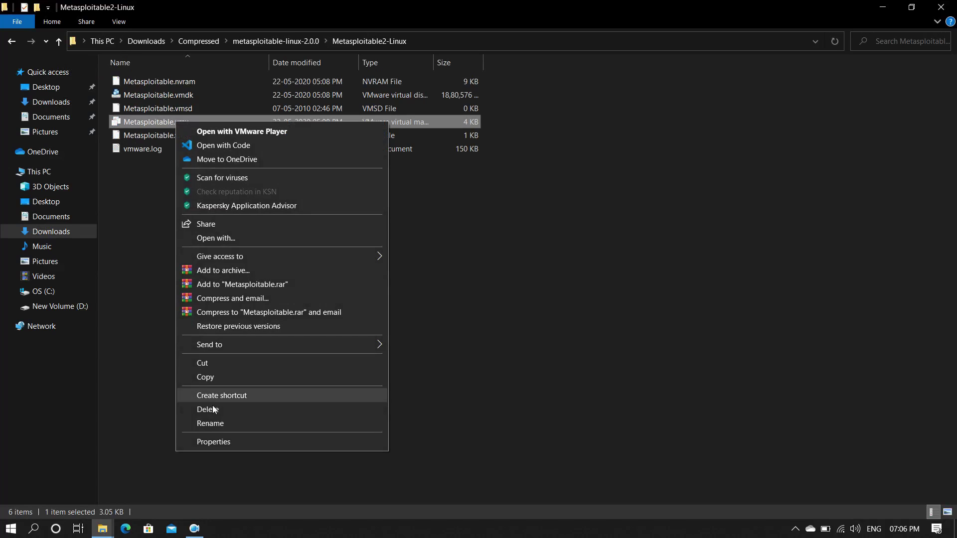
left_click(216, 442)
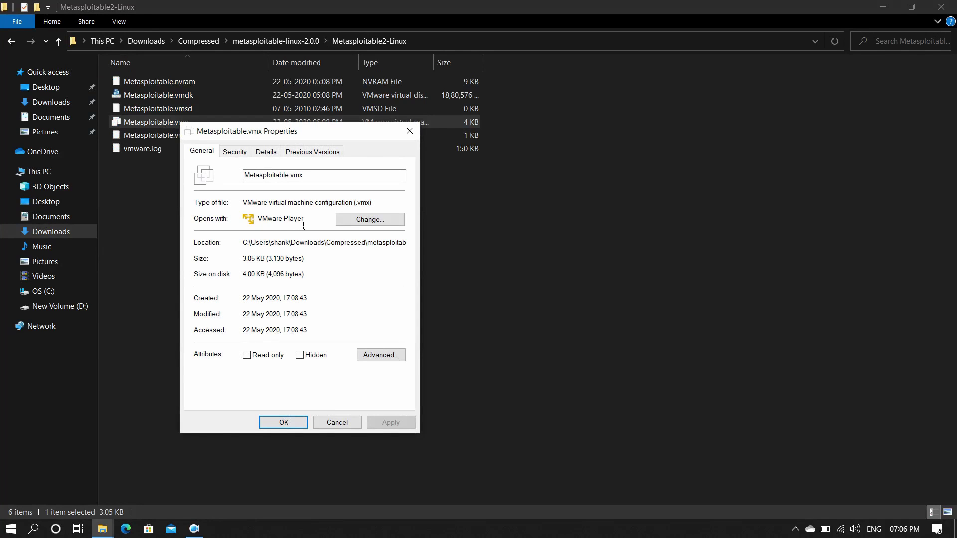
left_click(340, 423)
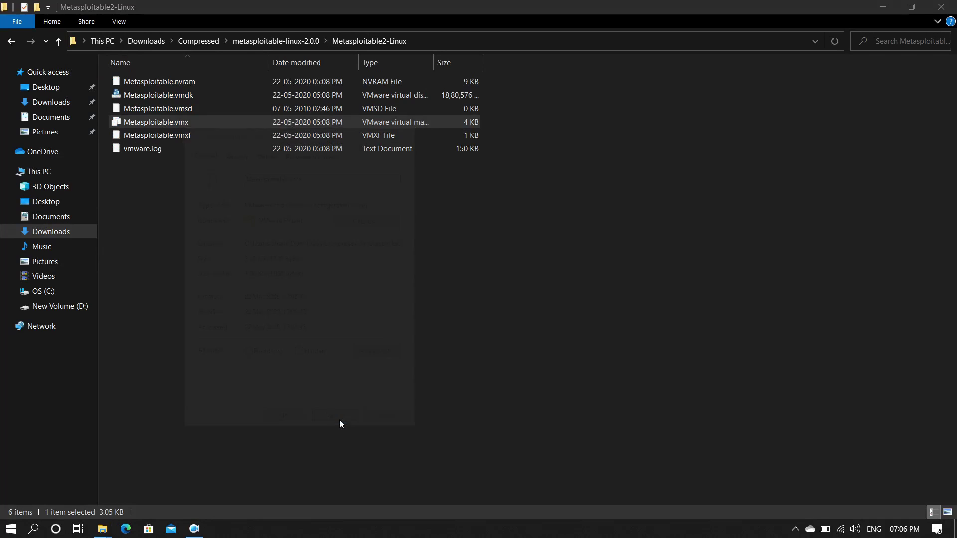
double_click(197, 124)
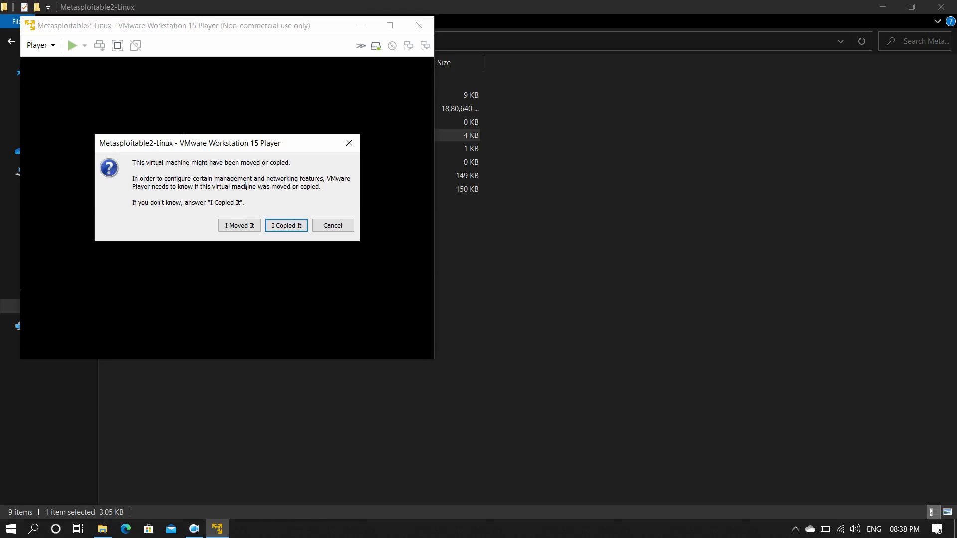
Answer 'I Copied It' so the Metasploitable2 VM boots to its login prompt
left_click(282, 227)
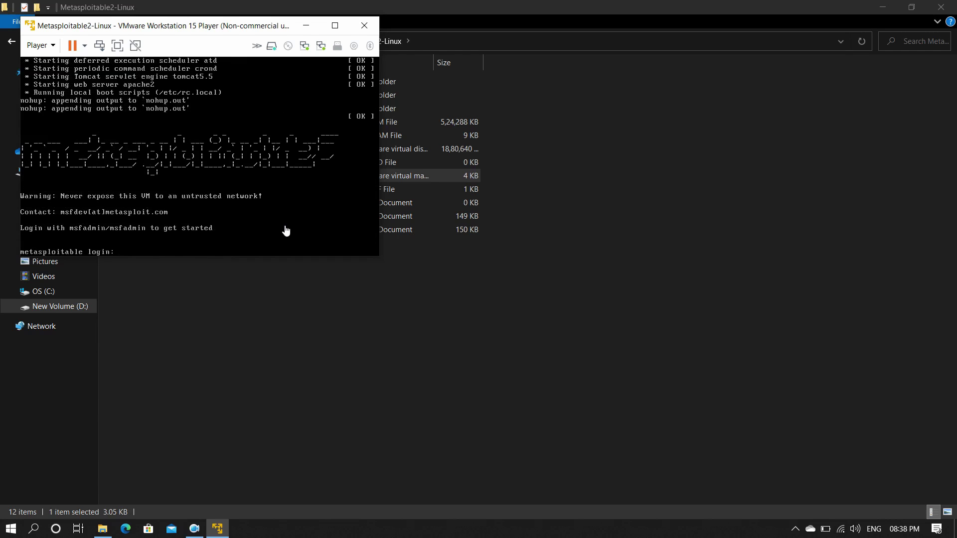
Log into the Metasploitable console as msfadmin with the default password
left_click(149, 252)
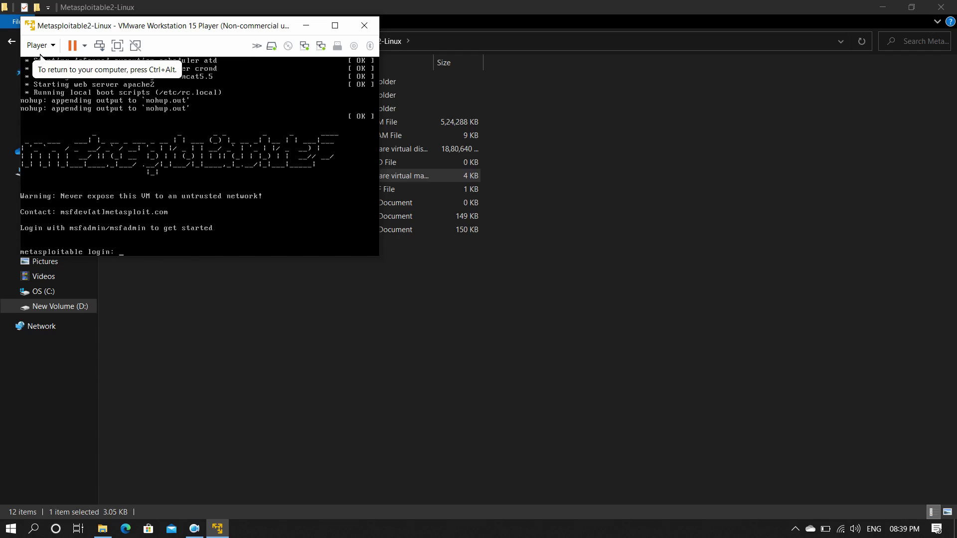
type("msfadmin")
key("Return")
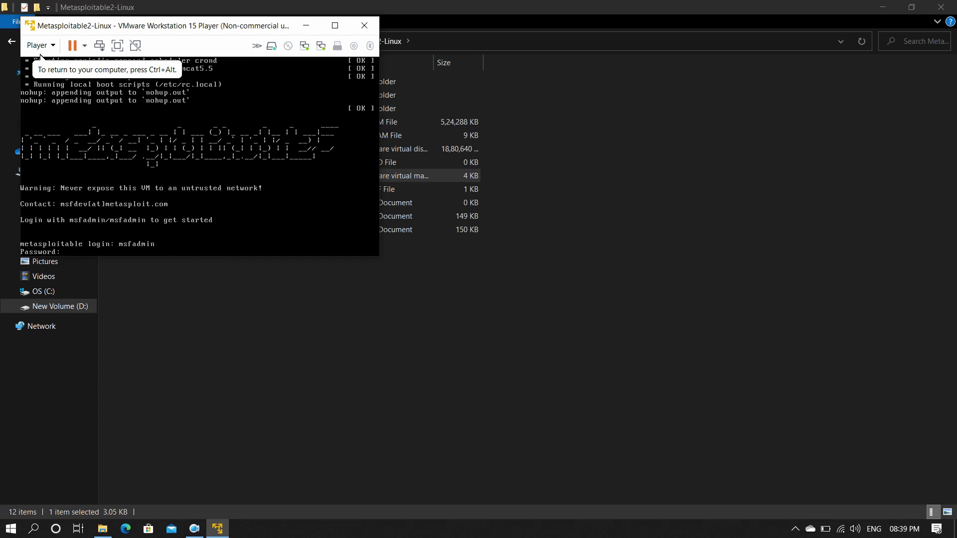
key("Return")
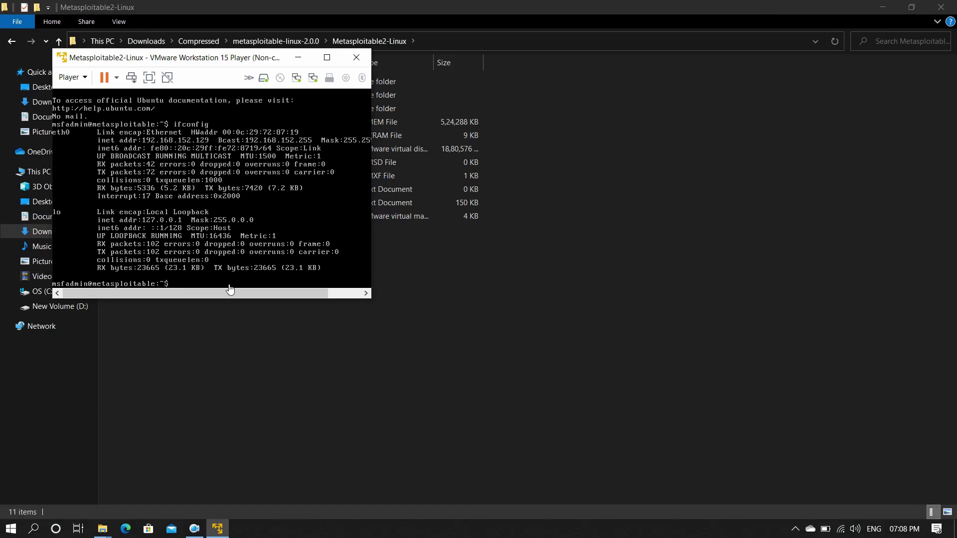
Arrange the VM and Edge windows, then paste the VM's address 192.168.152.129 into Edge
left_click(131, 527)
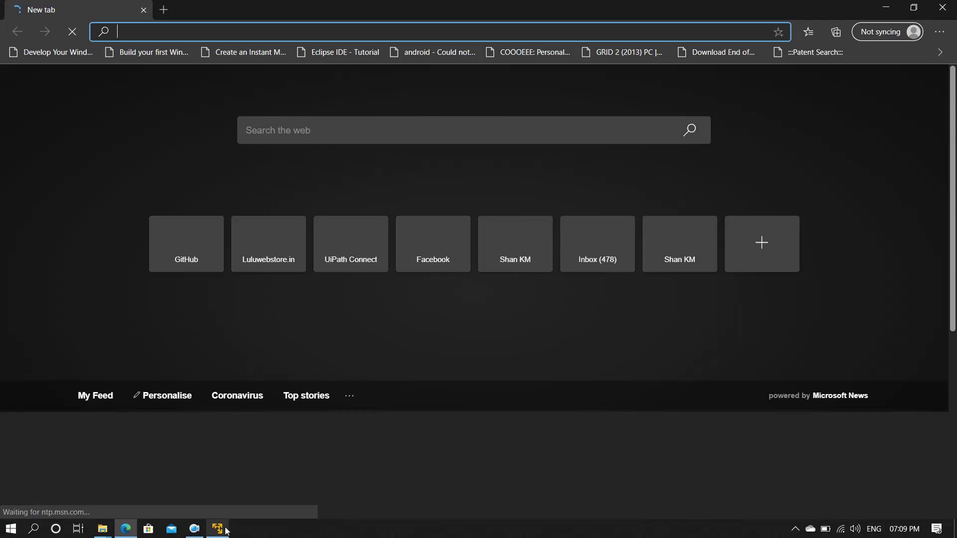
left_click(218, 529)
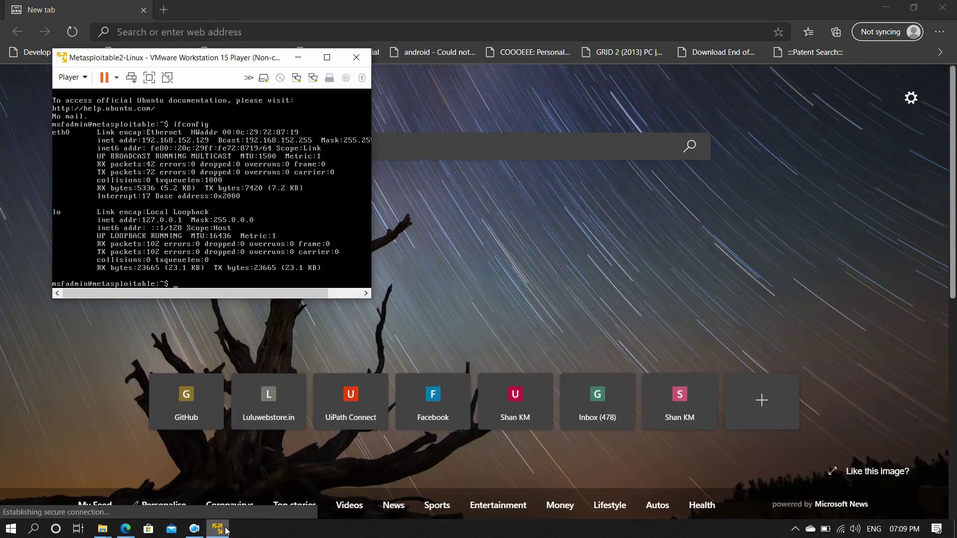
left_click_drag(228, 64, 516, 79)
left_click(414, 36)
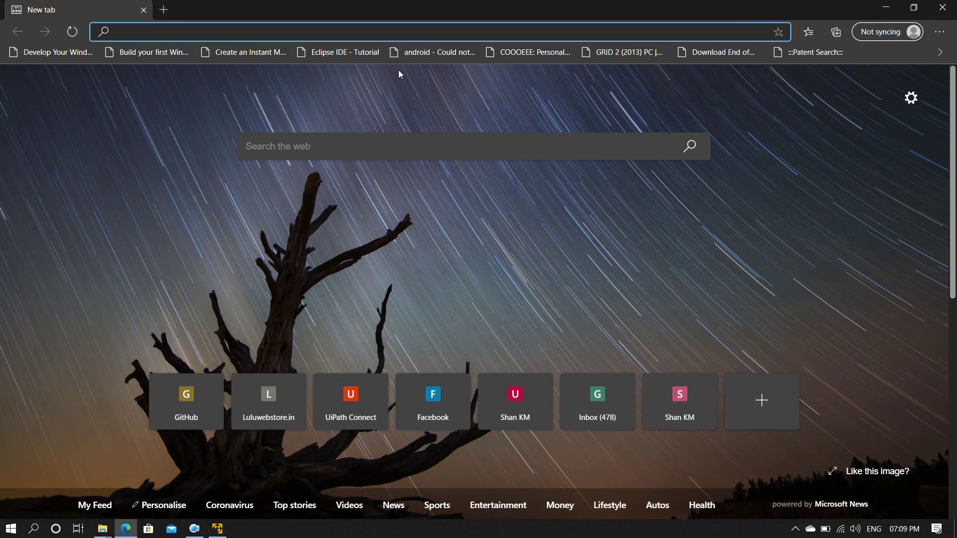
key("alt+Tab")
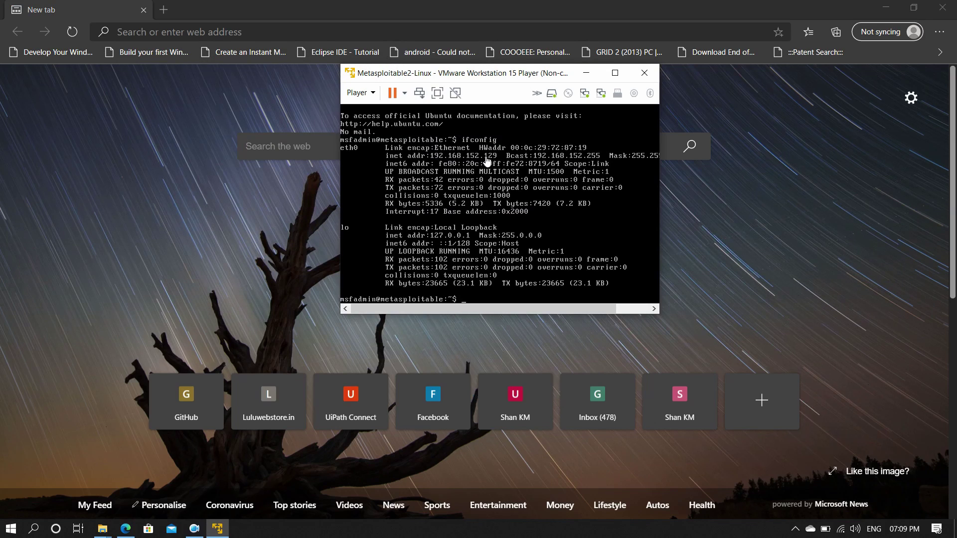
left_click(310, 35)
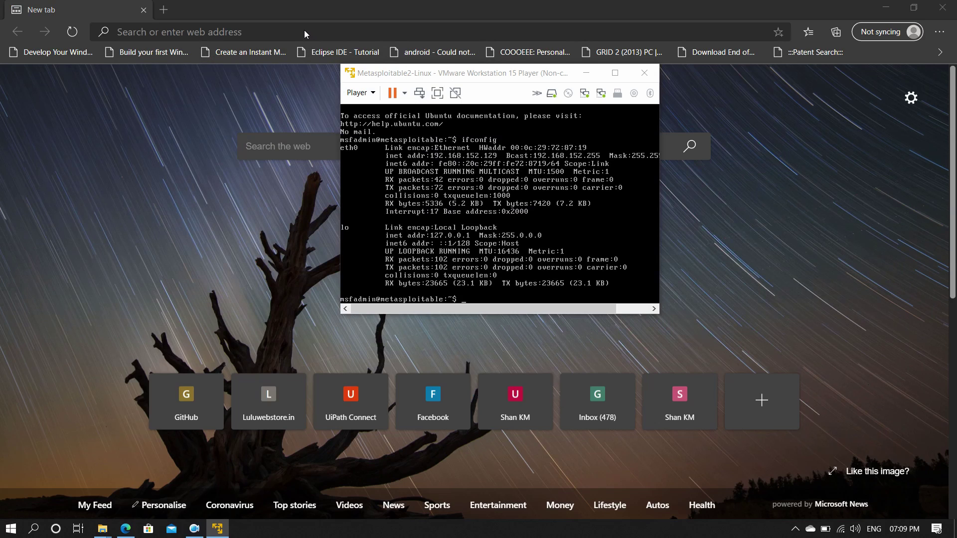
left_click(305, 33)
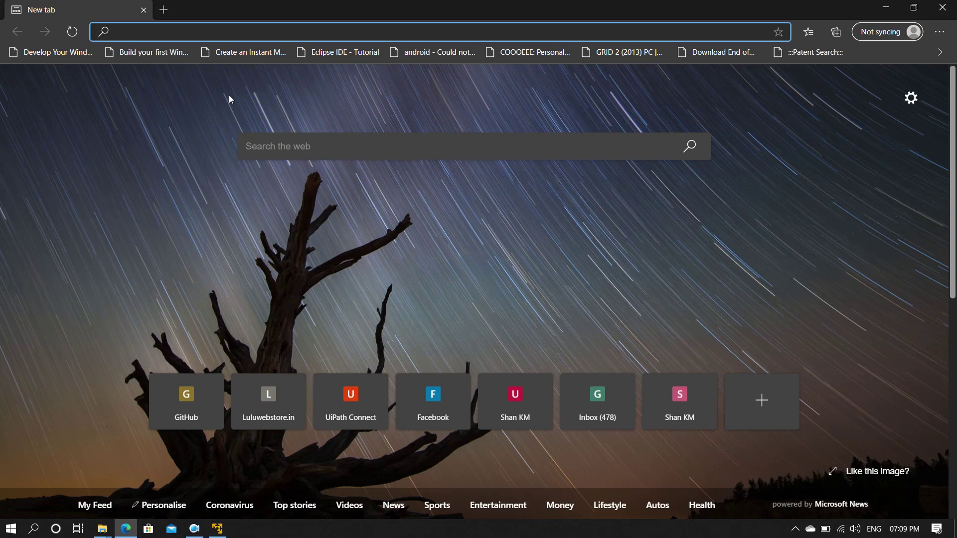
type("192.168.152.129")
Load the Metasploitable2 home page, browse TWiki and its readme.txt, then return to the index
key("Return")
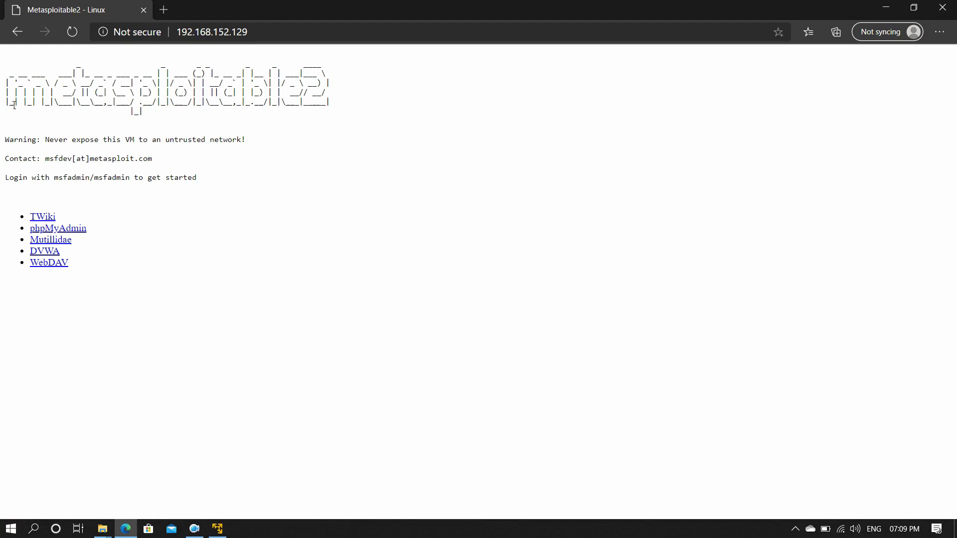
left_click_drag(49, 101, 257, 111)
left_click(259, 112)
left_click(54, 220)
left_click(58, 107)
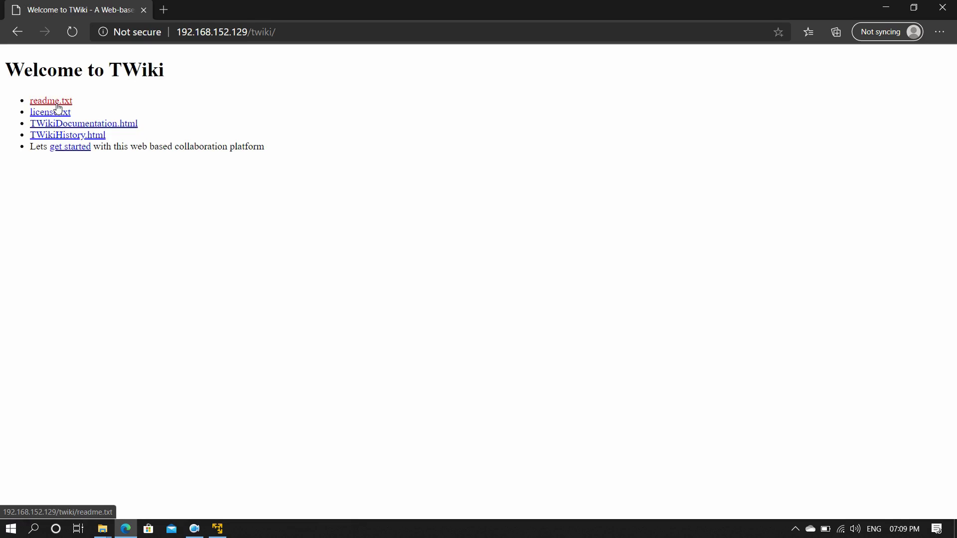
scroll(44, 187, "down", 10)
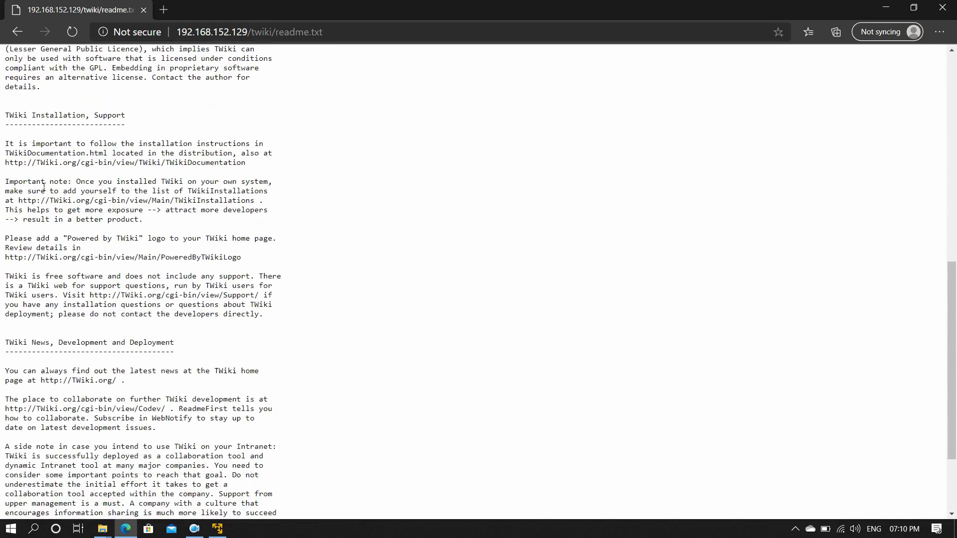
scroll(44, 187, "up", 10)
left_click(17, 32)
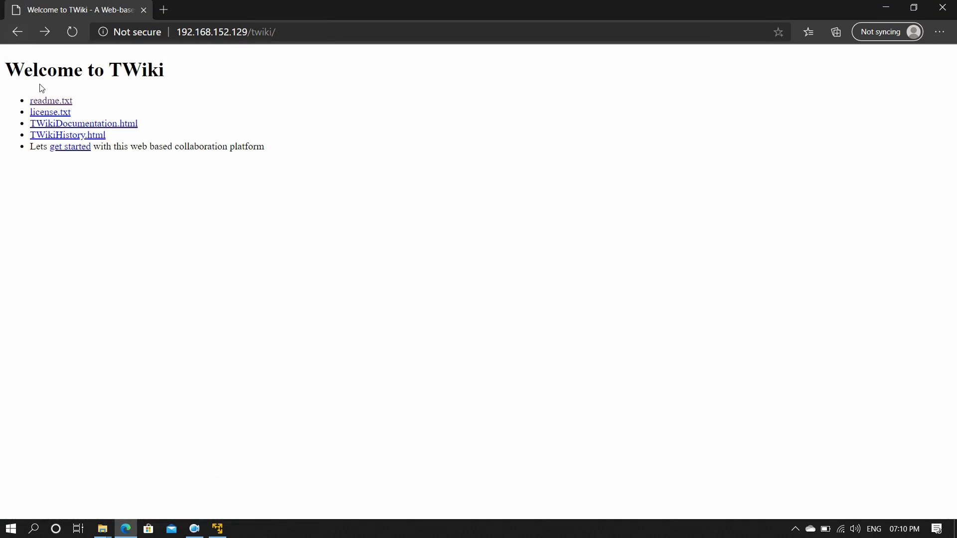
left_click(19, 36)
Visit the phpMyAdmin login page and Mutillidae, returning to the Metasploitable2 home page
left_click(52, 231)
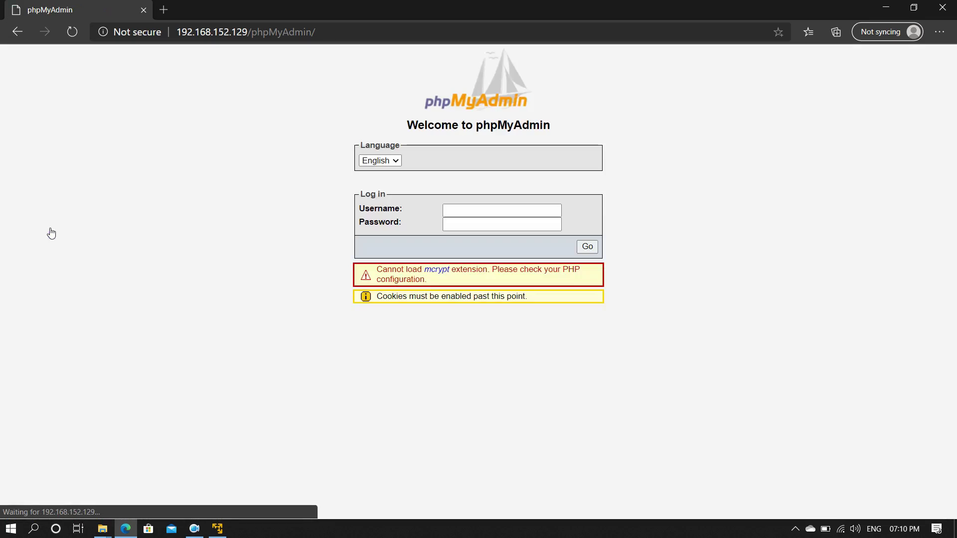
left_click(18, 32)
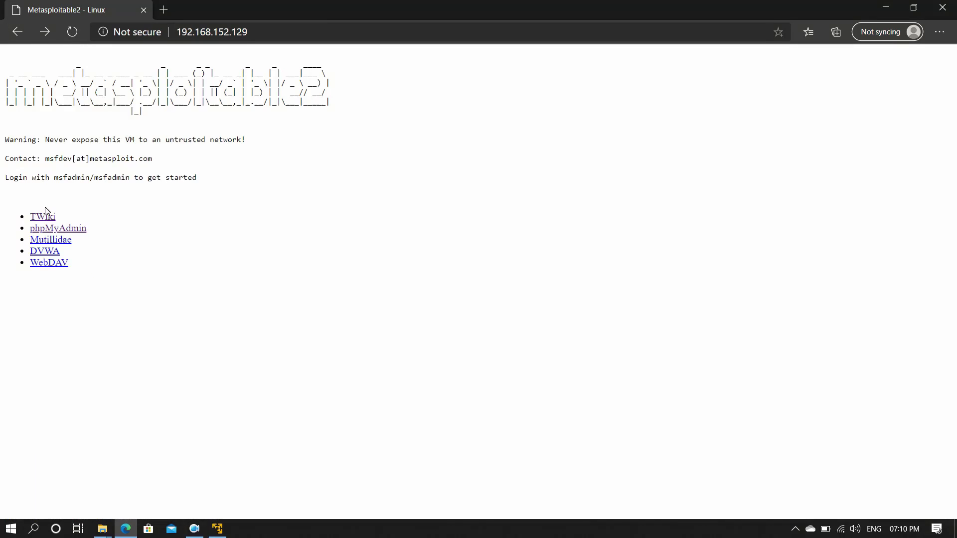
left_click(53, 240)
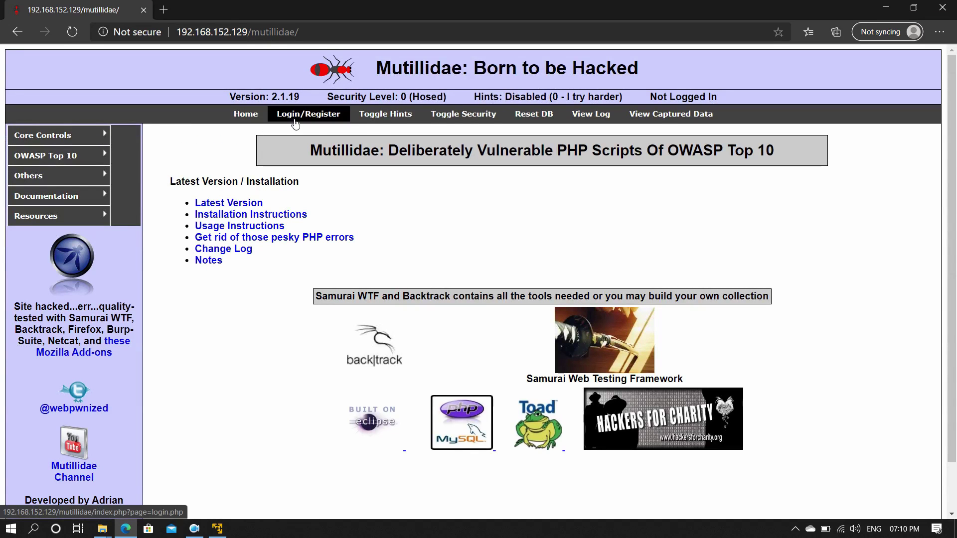
scroll(172, 203, "down", 2)
scroll(172, 203, "up", 1)
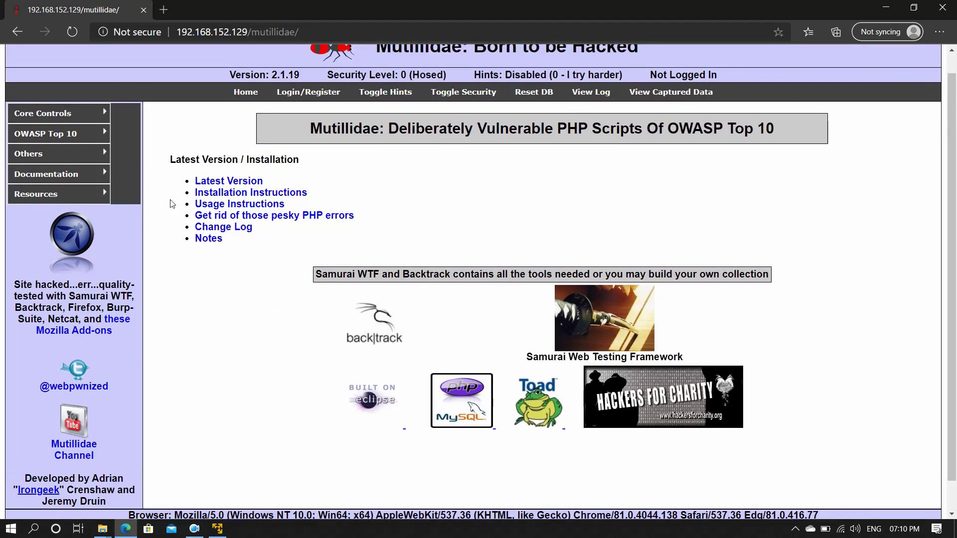
mouse_move(86, 174)
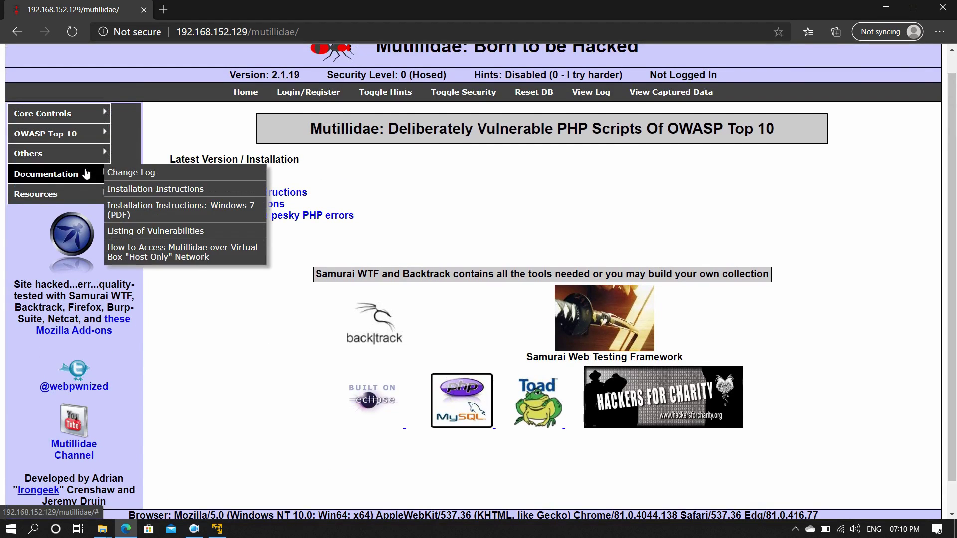
left_click(17, 31)
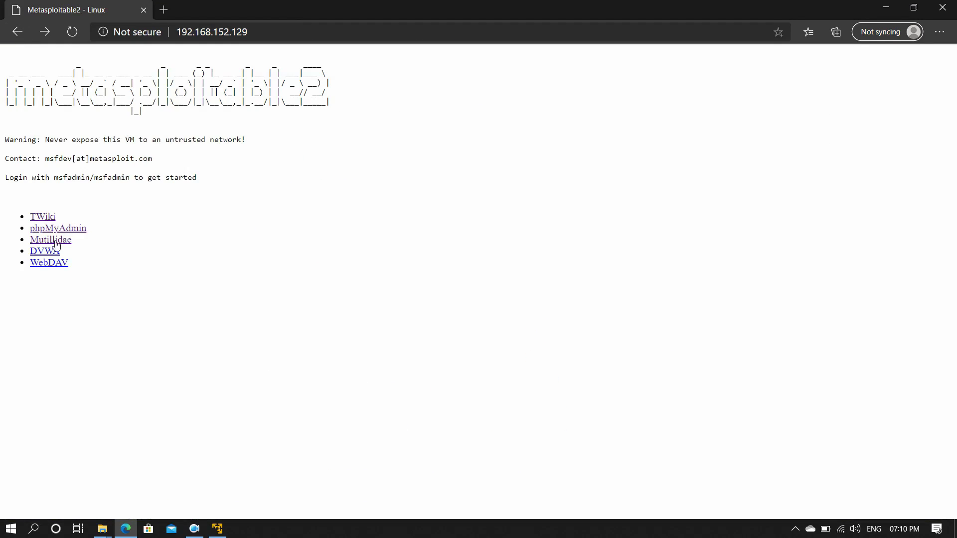
Sign into DVWA with its default username and password
left_click(50, 252)
left_click_drag(570, 397, 397, 399)
left_click(437, 191)
type("admin")
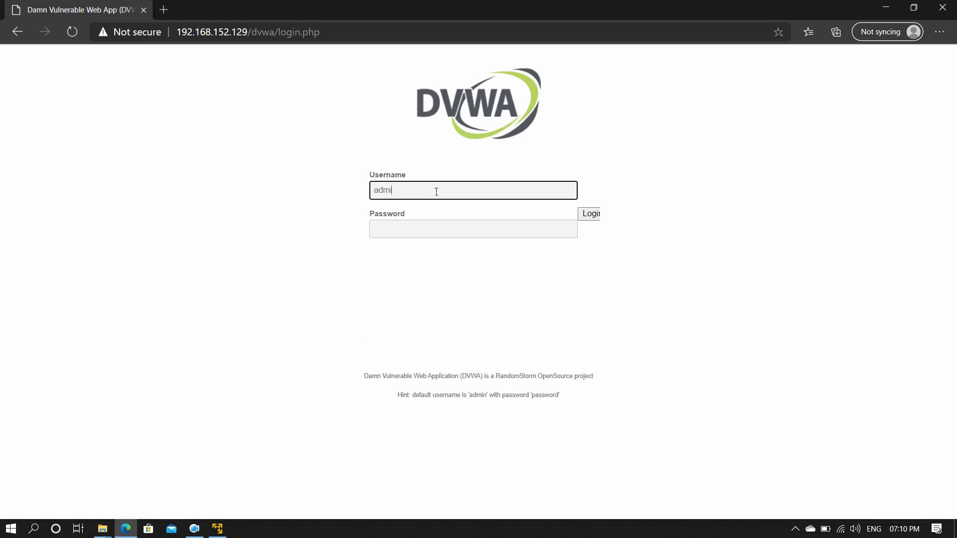
key("Tab")
type("password")
key("Return")
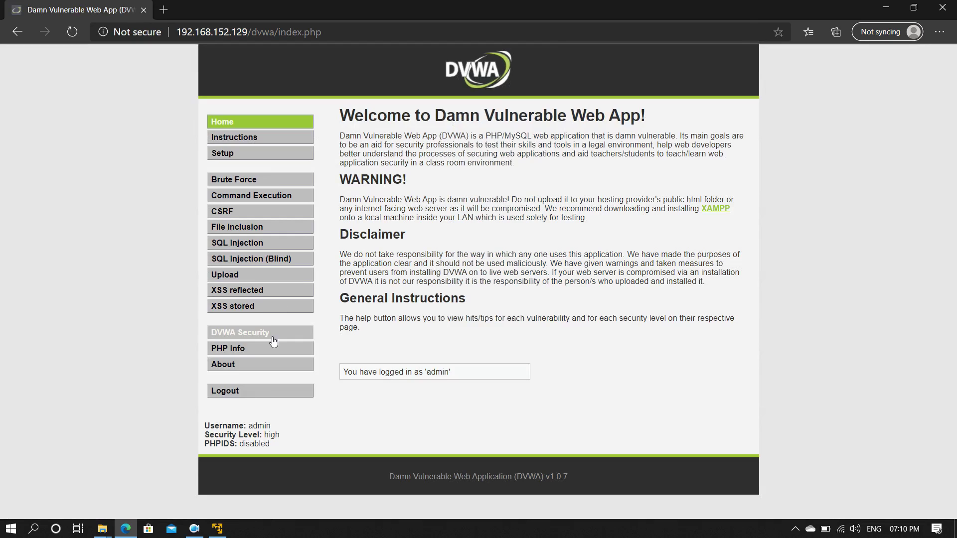
Log out of DVWA, return to the Metasploitable2 index and open the WebDAV listing
left_click(235, 391)
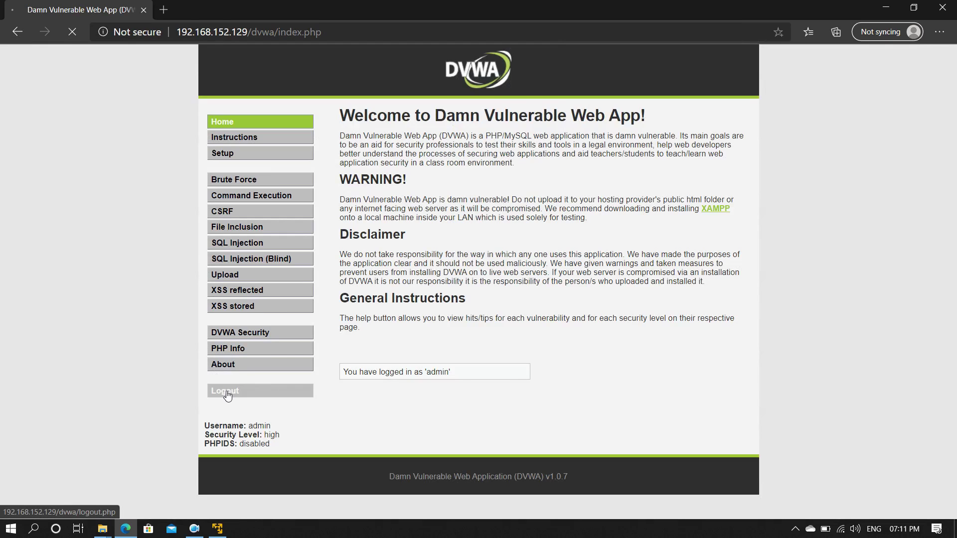
left_click(18, 33)
left_click(18, 32)
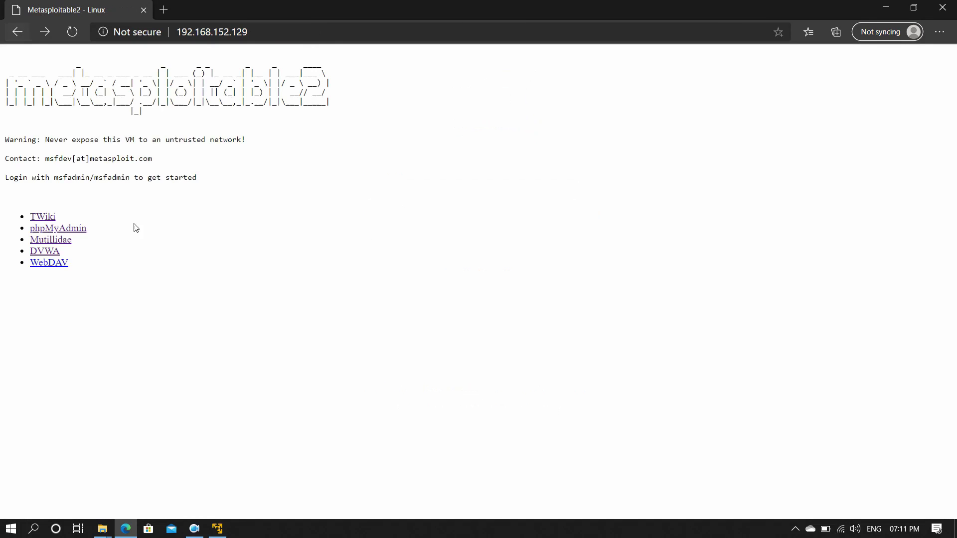
left_click(67, 265)
Return from WebDAV to the index, bring up the VM console, and dismiss the VMware Tools notice
left_click(59, 125)
left_click(218, 530)
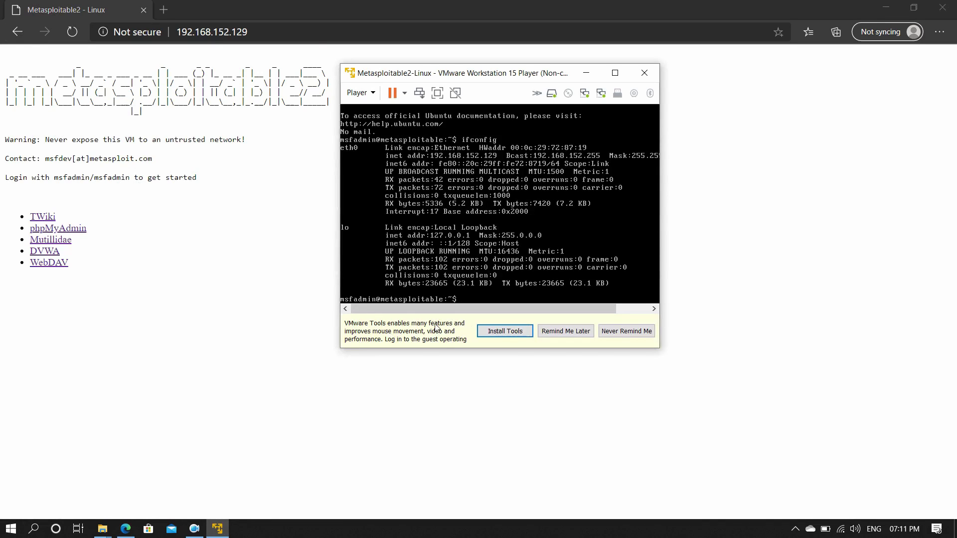
left_click(505, 332)
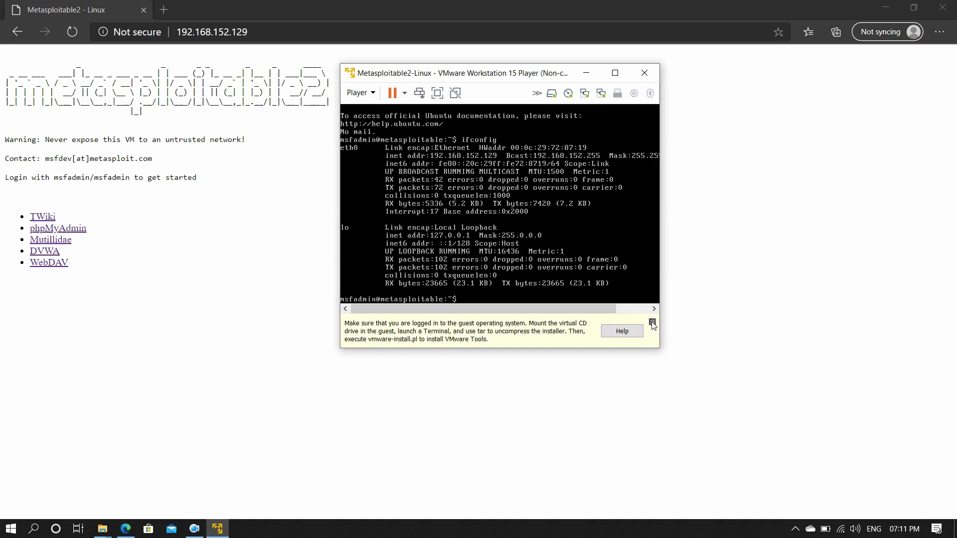
left_click(652, 323)
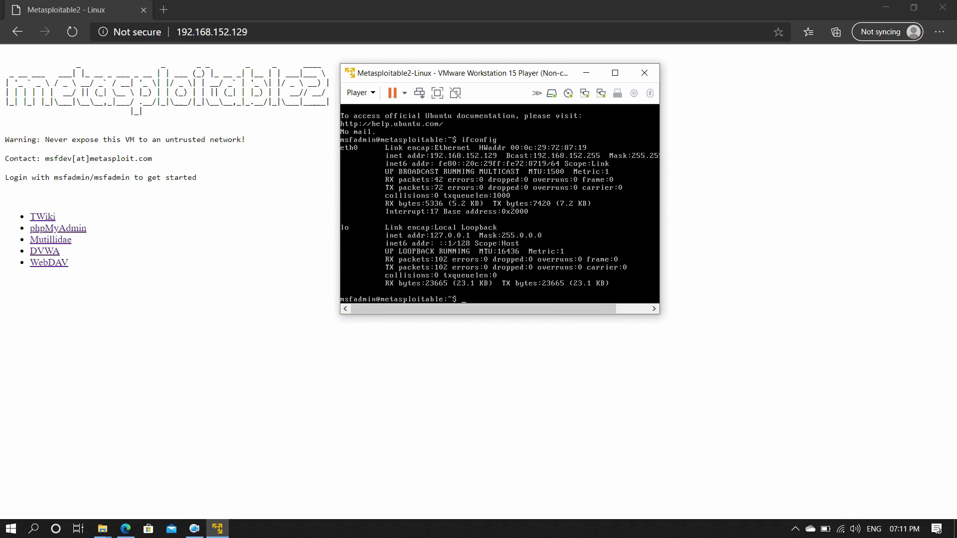
Shut Metasploitable2 down with sudo halt and the sudo password, then close VMware Player
type("udo")
key("BackSpace")
key("BackSpace")
key("BackSpace")
type("udo halt")
key("Return")
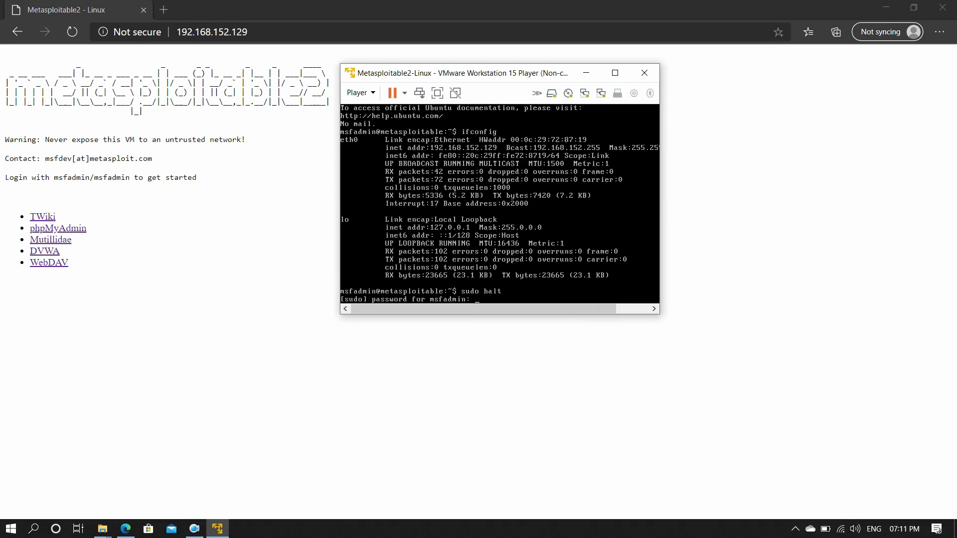
key("Return")
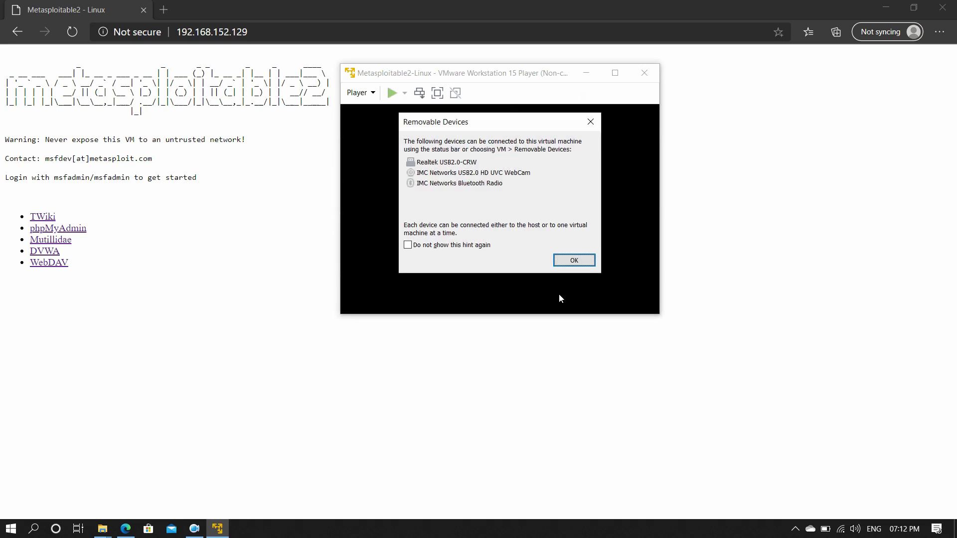
left_click(582, 257)
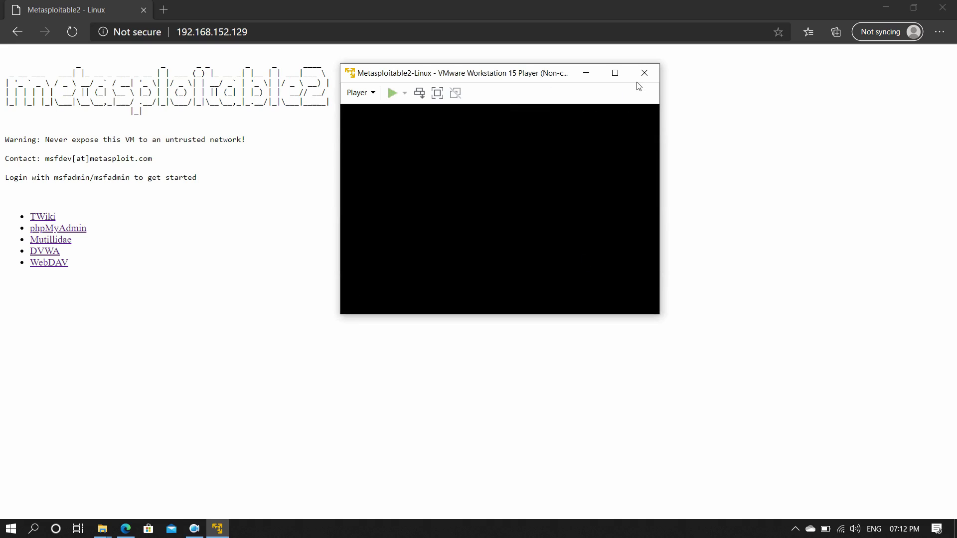
left_click(648, 73)
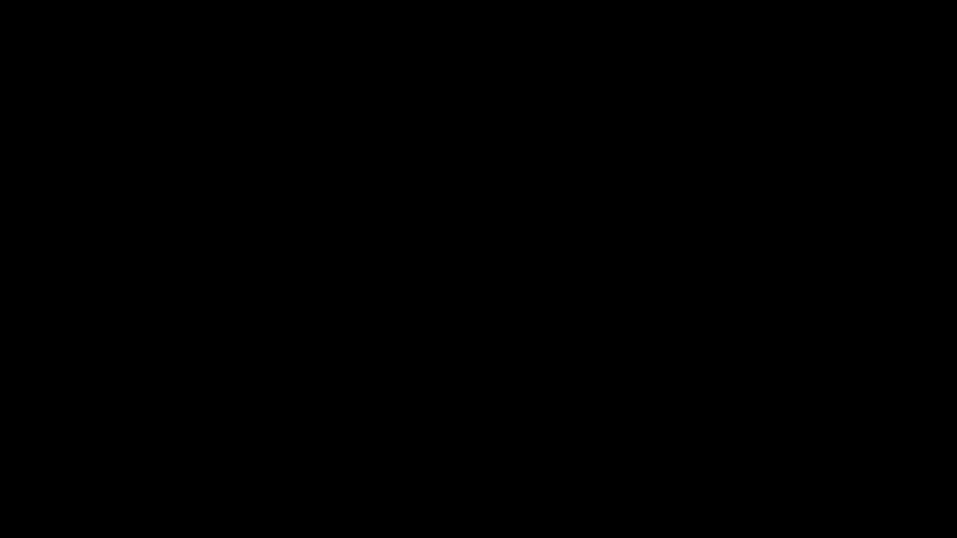